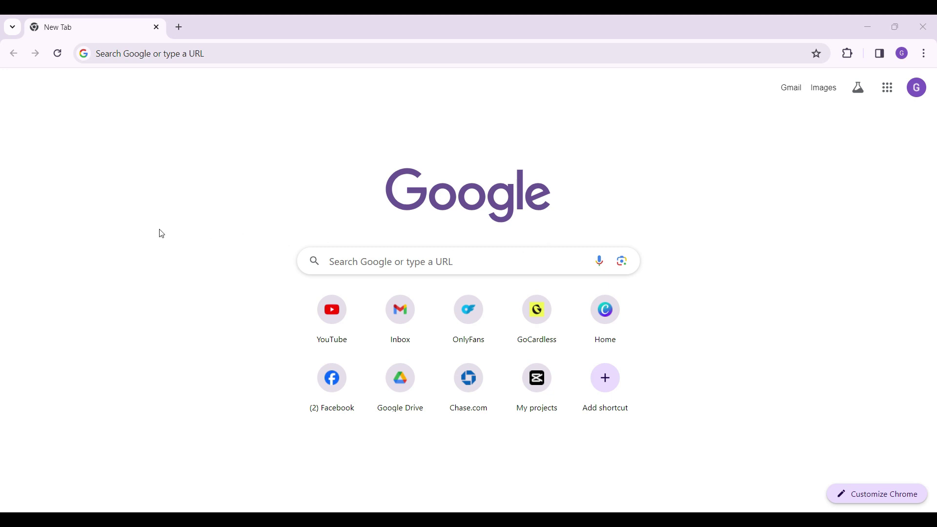
- Load character.ai from the address bar's autocomplete suggestion
{"action": "left_click", "coordinate": [156, 59]}
{"action": "type", "text": "ch"}
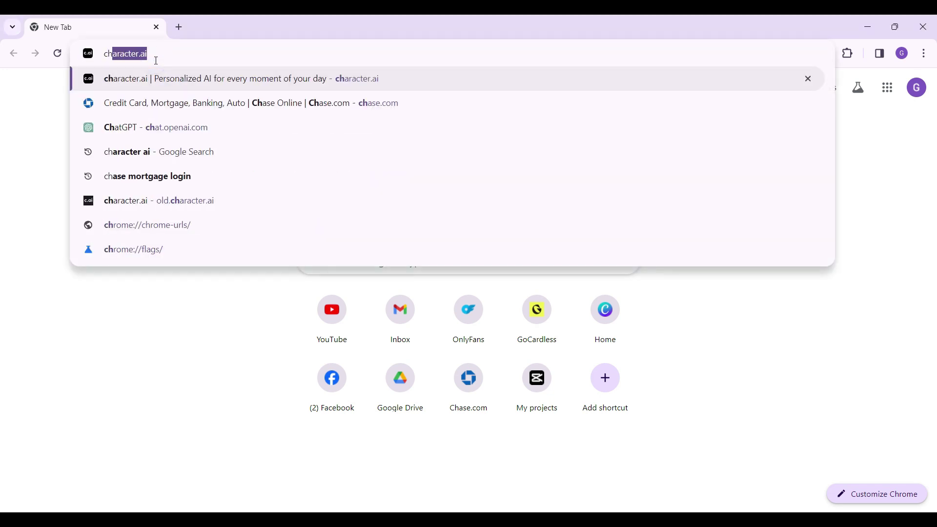
{"action": "key", "text": "Right"}
{"action": "key", "text": "Return"}
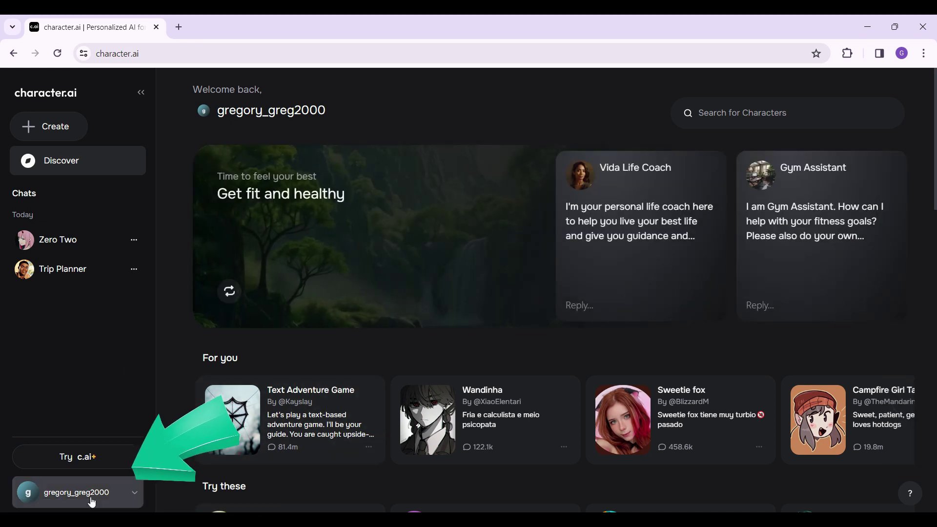
- Log out of the new character.ai site via the username menu
{"action": "left_click", "coordinate": [90, 496]}
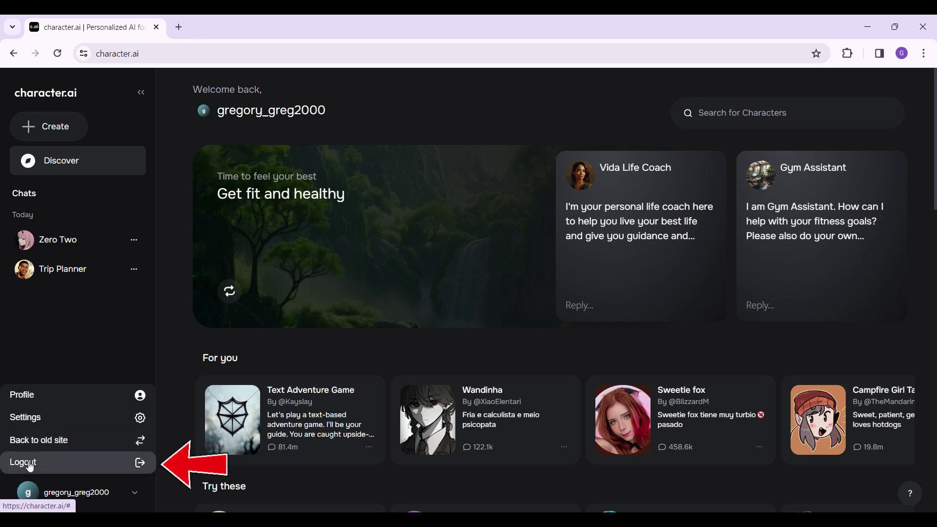
{"action": "left_click", "coordinate": [30, 466]}
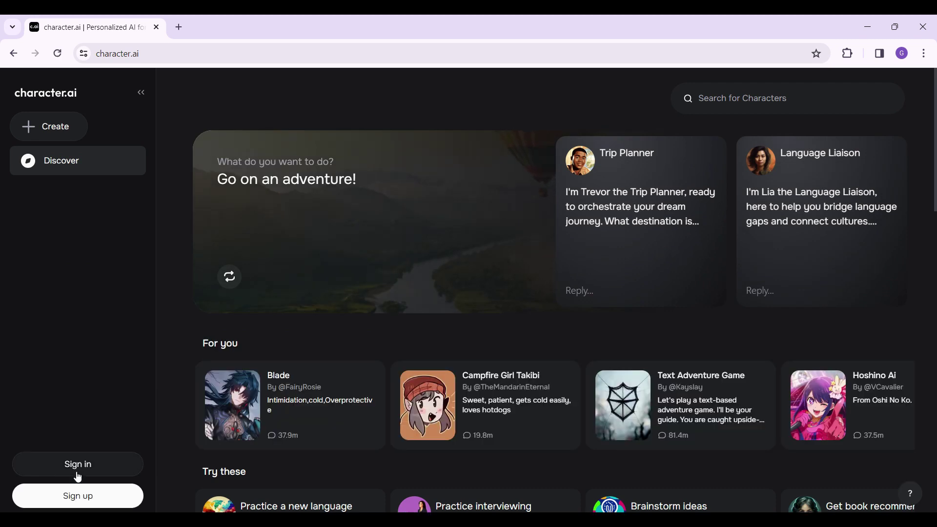
- Open old.character.ai in a new tab and go to its Profile Settings
{"action": "left_click", "coordinate": [75, 469]}
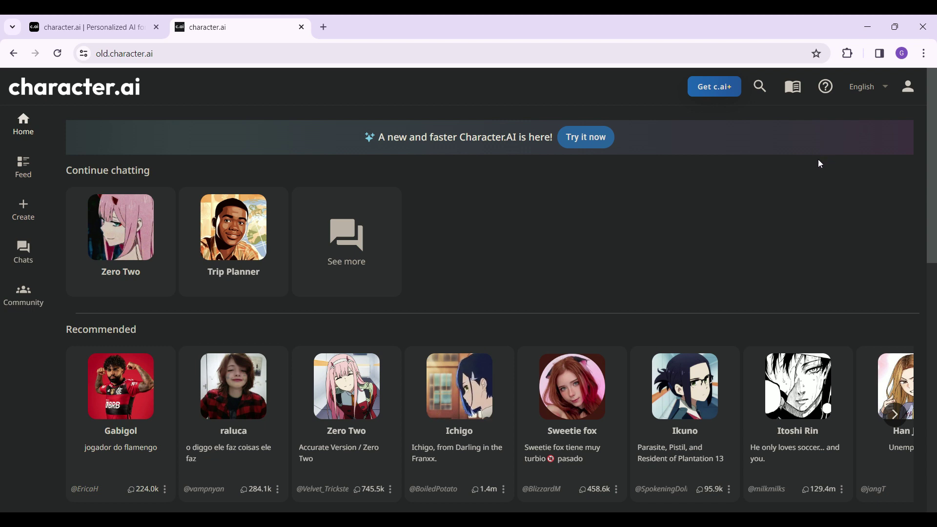
{"action": "left_click", "coordinate": [909, 94]}
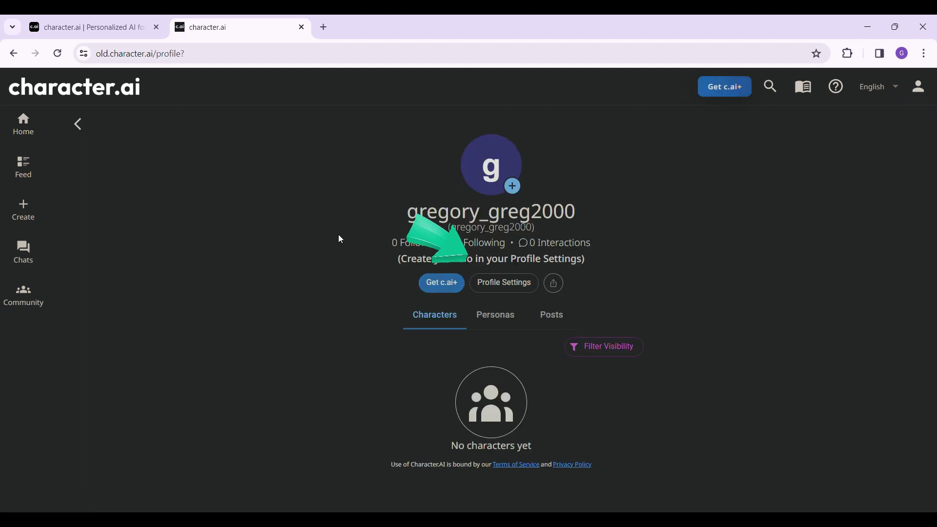
{"action": "left_click", "coordinate": [505, 283]}
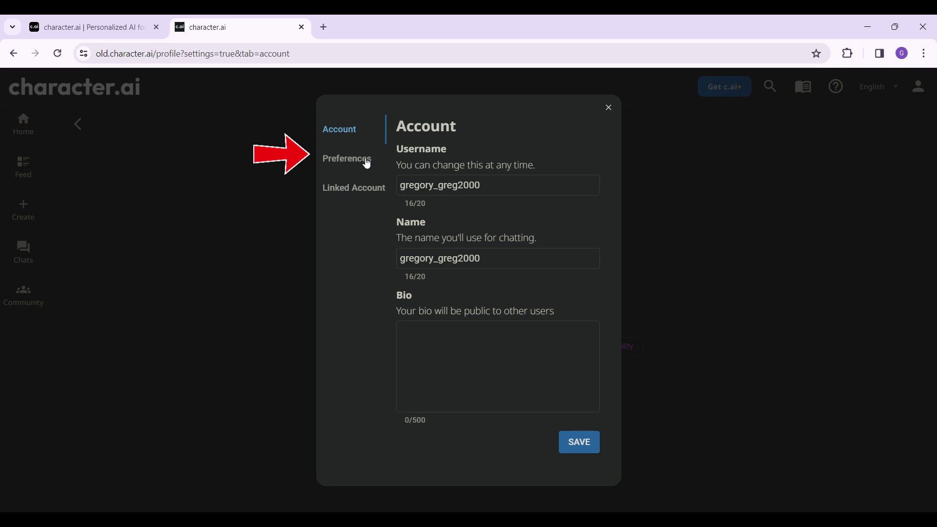
- Log out of old.character.ai from the Preferences tab of settings
{"action": "left_click", "coordinate": [367, 163]}
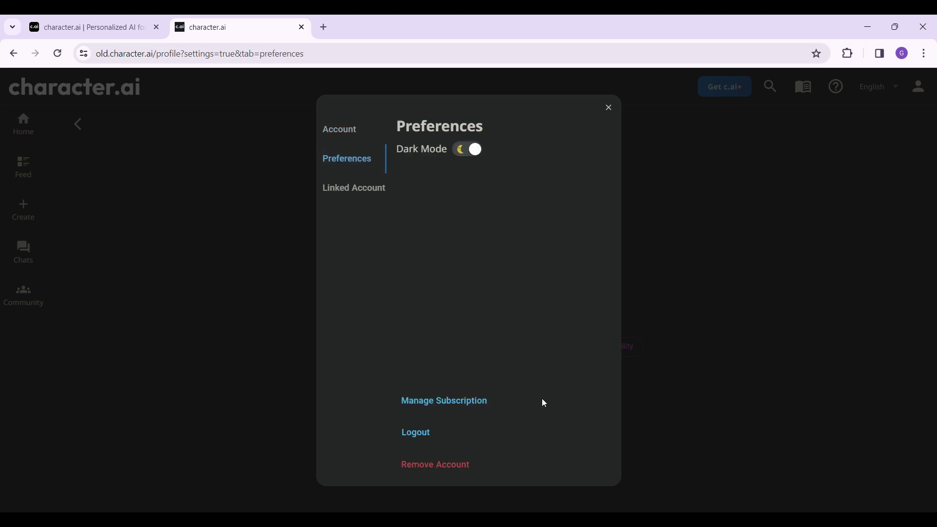
{"action": "left_click", "coordinate": [422, 433]}
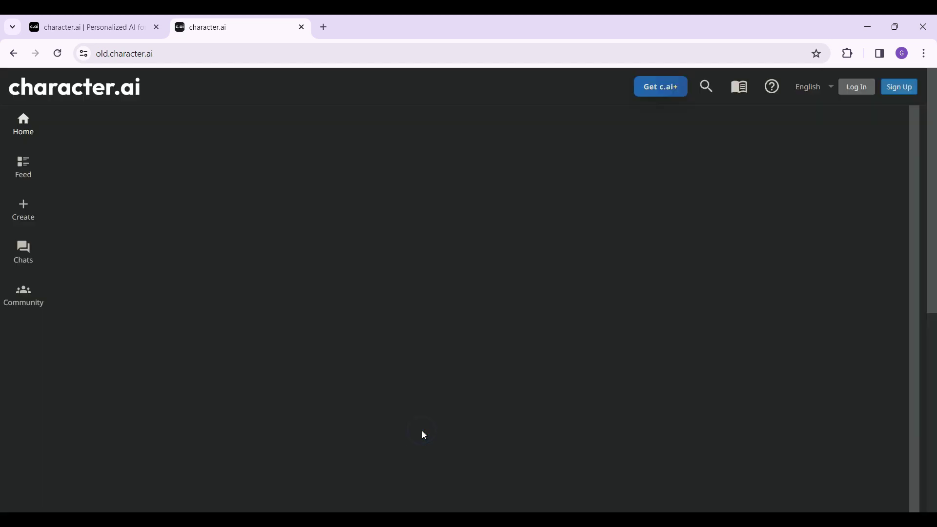